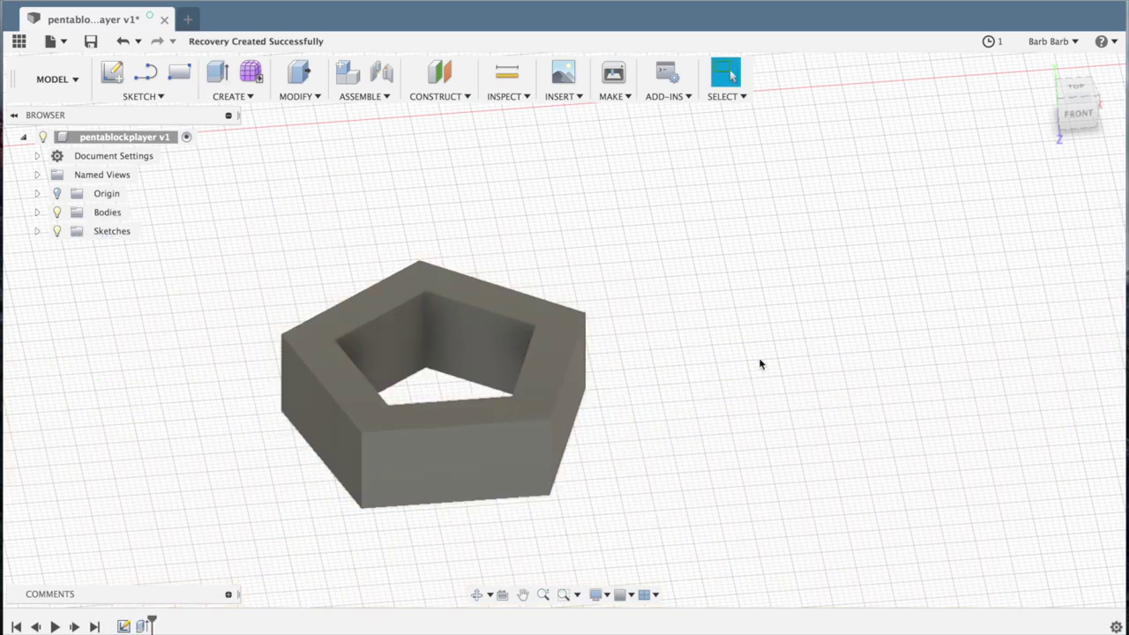
# Extrude a dowel circle from the ring's front face as a separate body and cut an 11 mm slot in the ring top
pyautogui.click(37, 232)
pyautogui.click(110, 73)
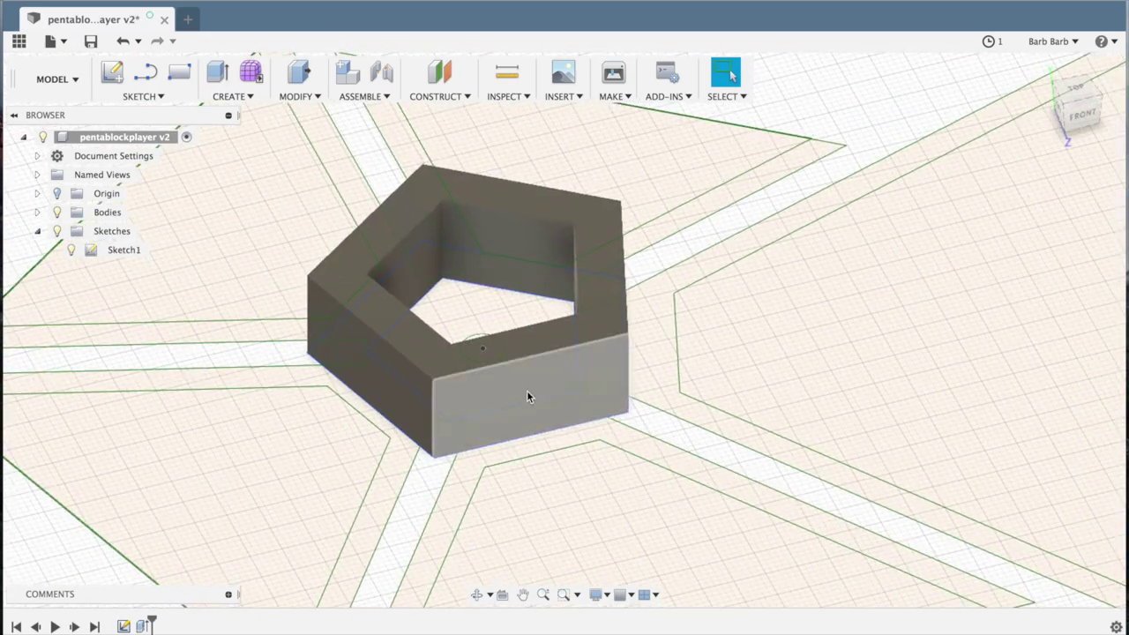
pyautogui.click(527, 391)
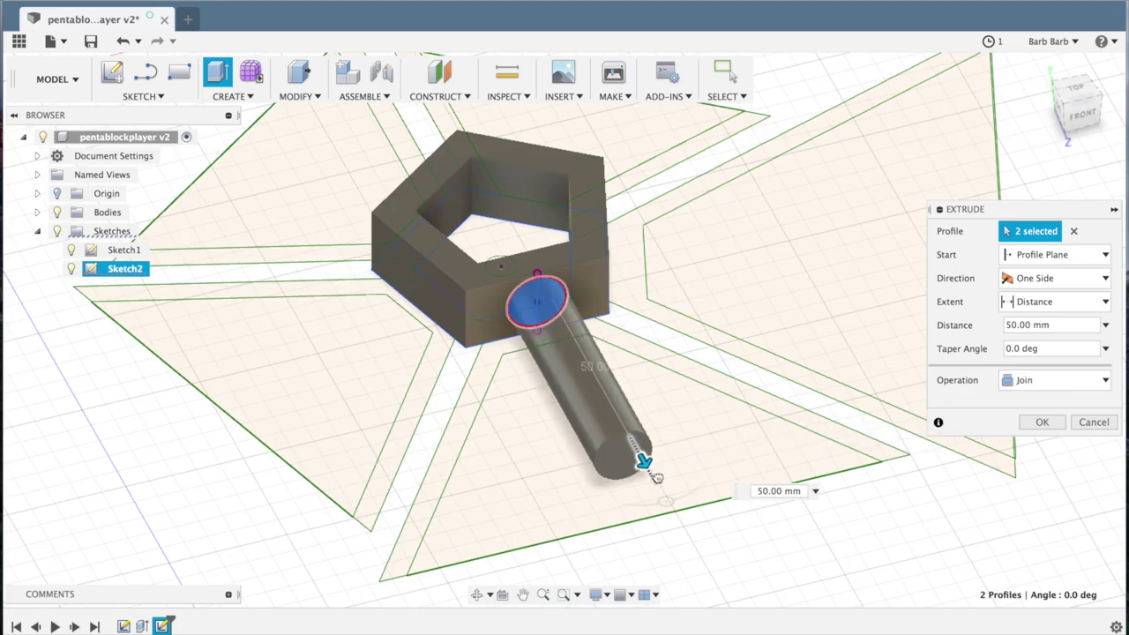
pyautogui.click(1104, 380)
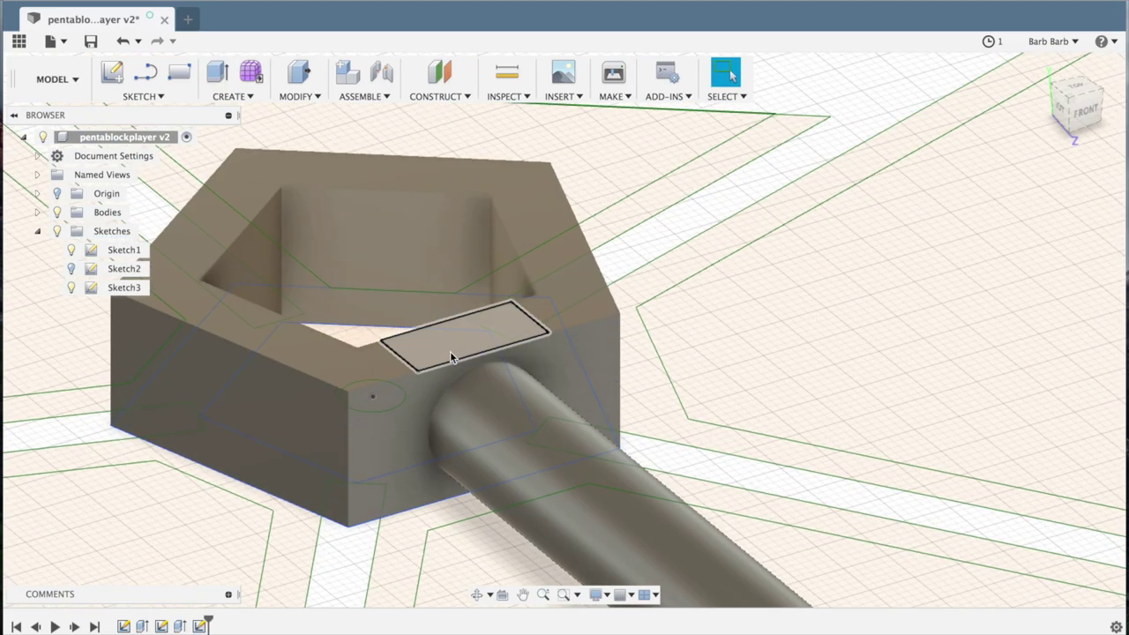
pyautogui.moveTo(464, 322); pyautogui.dragTo(445, 417)
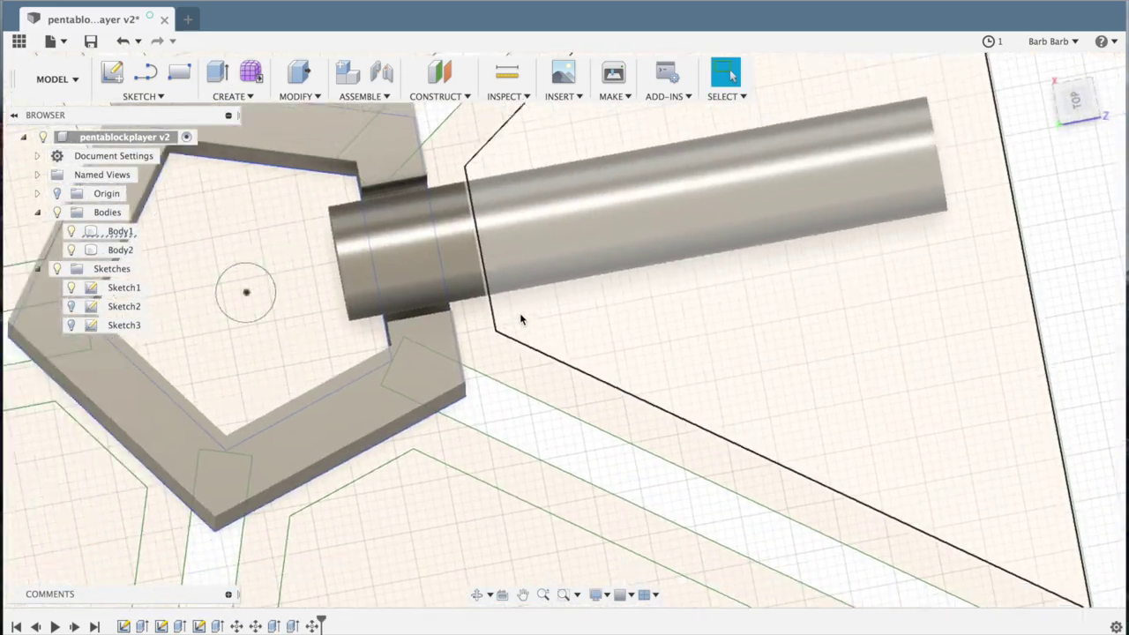
pyautogui.scroll(-3, 520, 319)
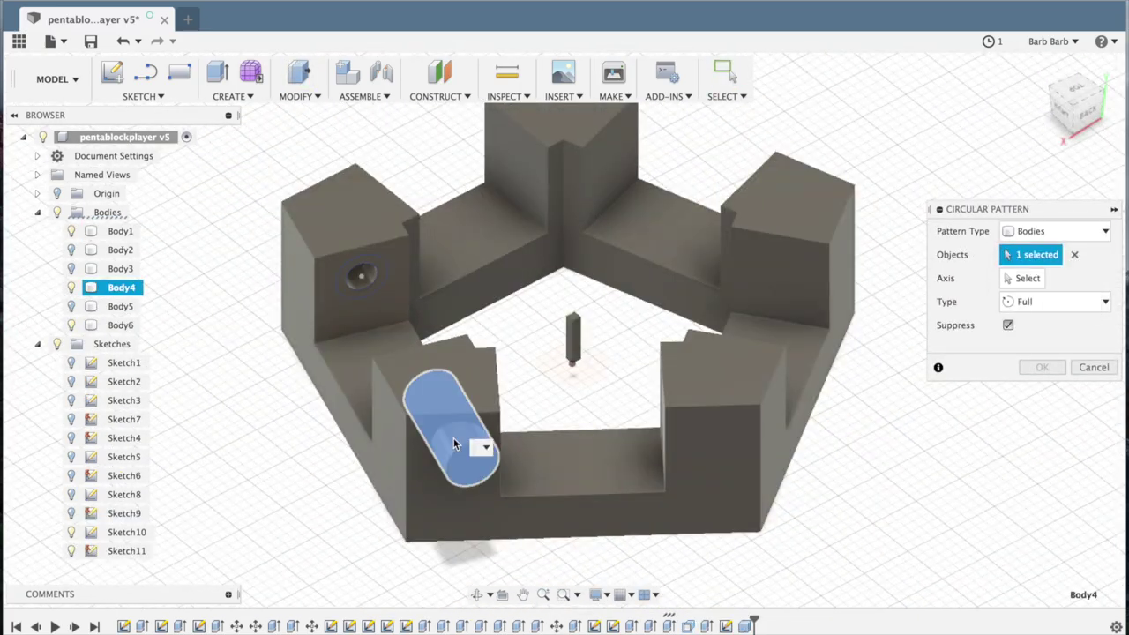
# Pattern the dowel body five times around the centre axis, cut the dowel holes, then pattern the screw-hole body
pyautogui.click(574, 351)
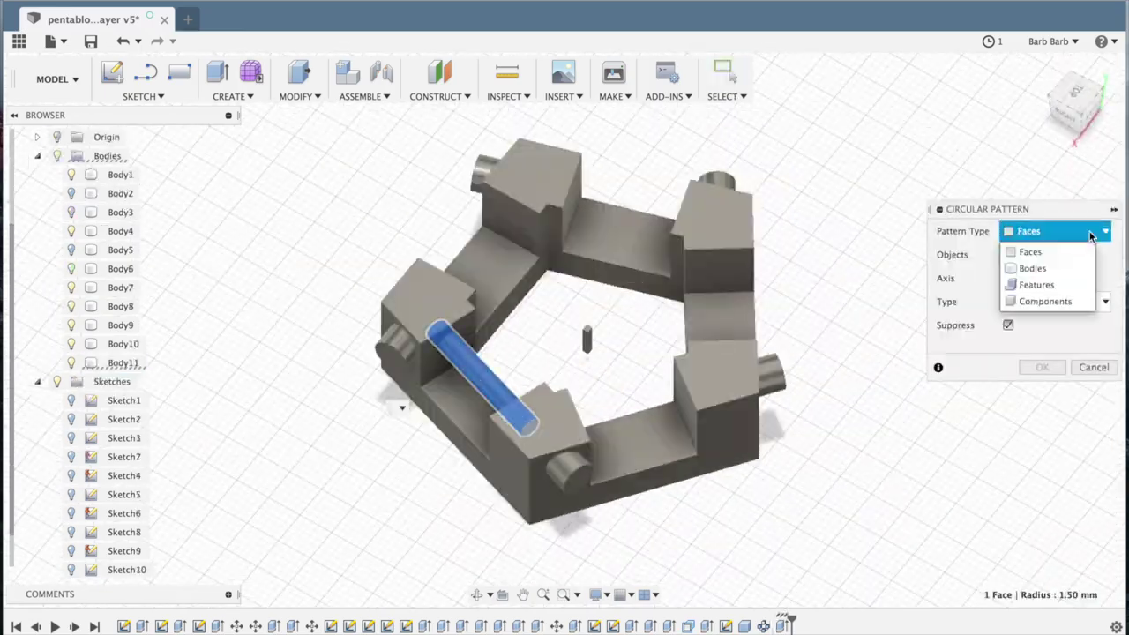
pyautogui.click(1032, 268)
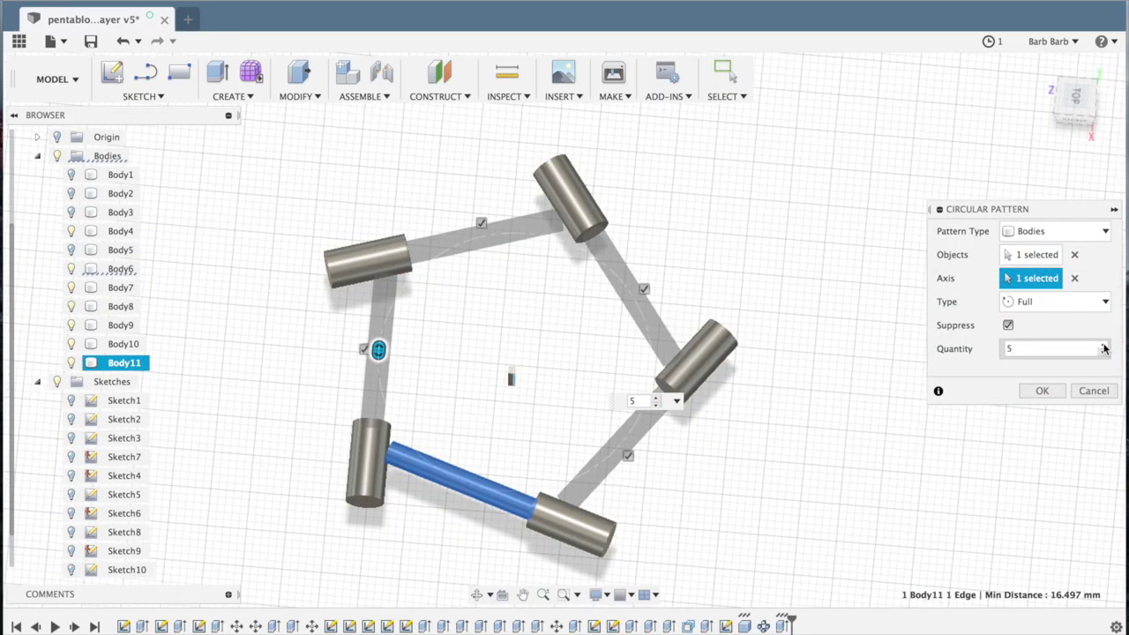
pyautogui.click(1041, 391)
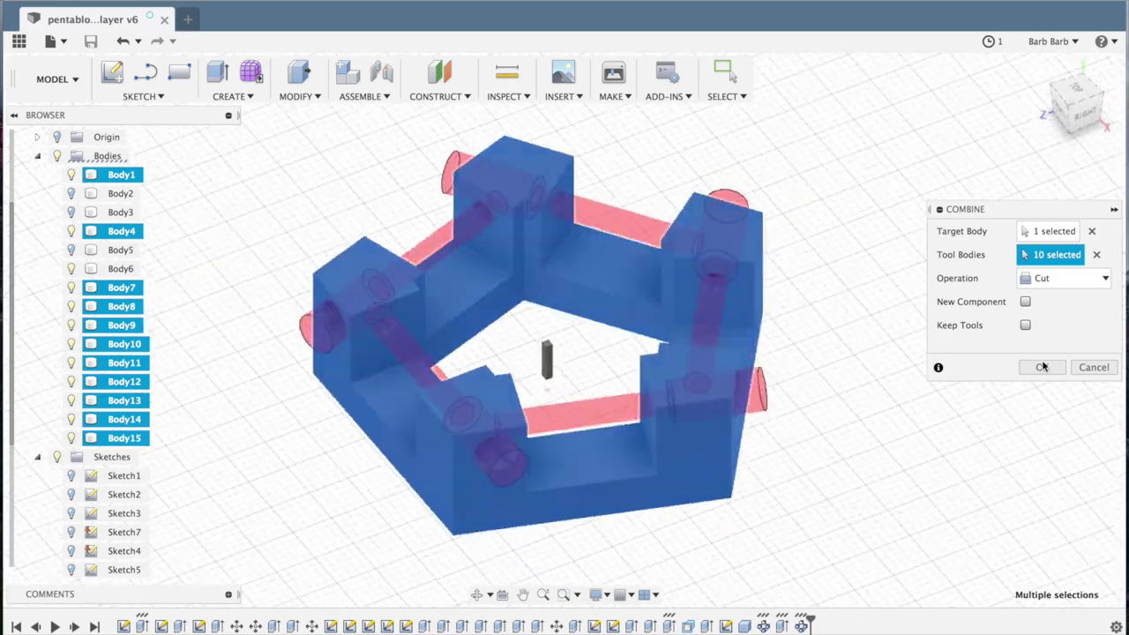
pyautogui.click(1043, 367)
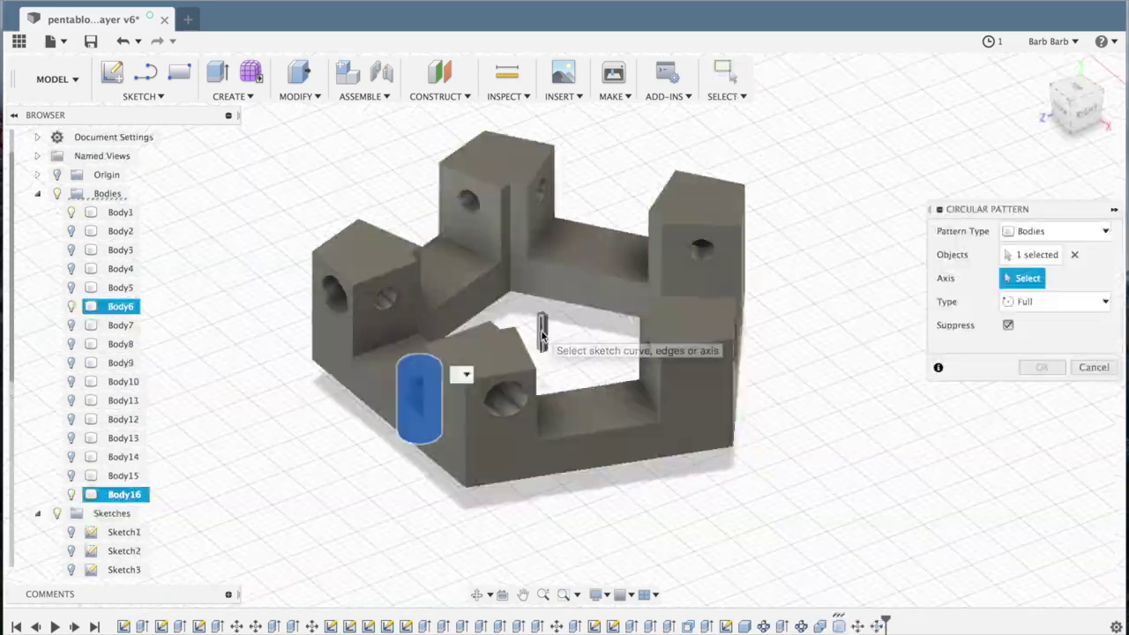
pyautogui.click(1042, 391)
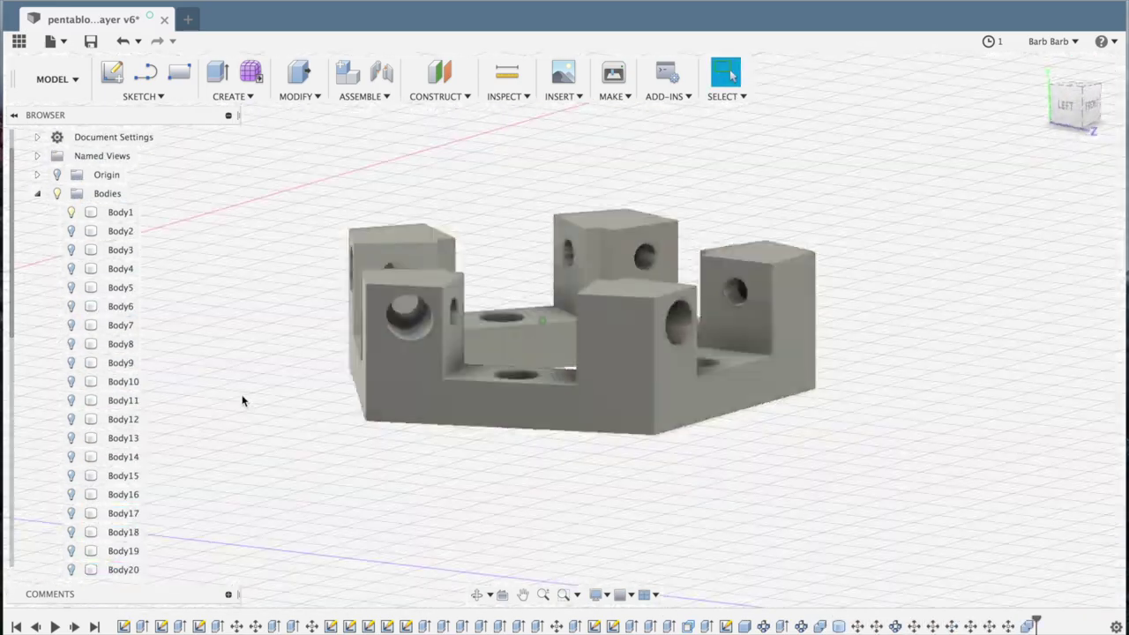